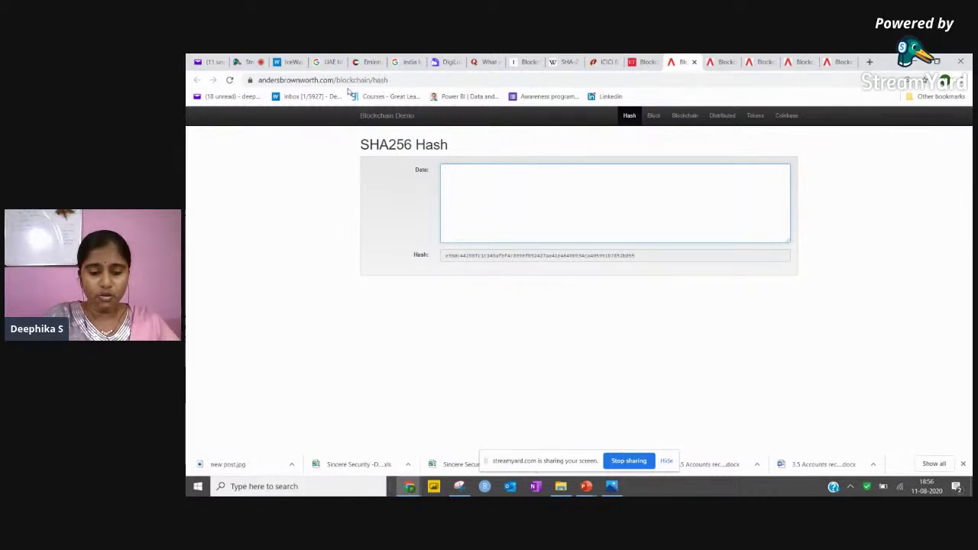
- Enter FDP-6.30pm as the data on the SHA256 Hash page
{"action": "type", "text": "H"}
{"action": "type", "text": "P-II"}
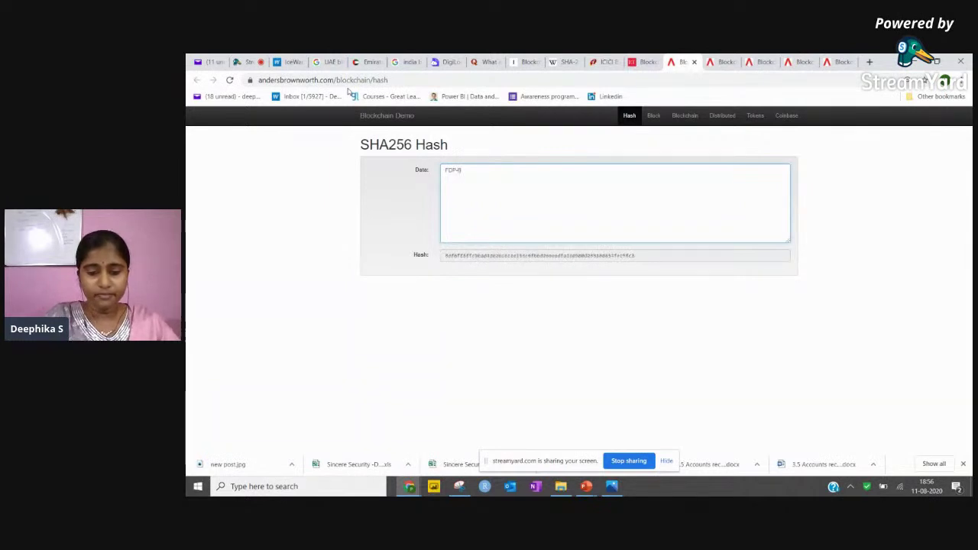
{"action": "type", "text": ".38"}
{"action": "type", "text": "pm"}
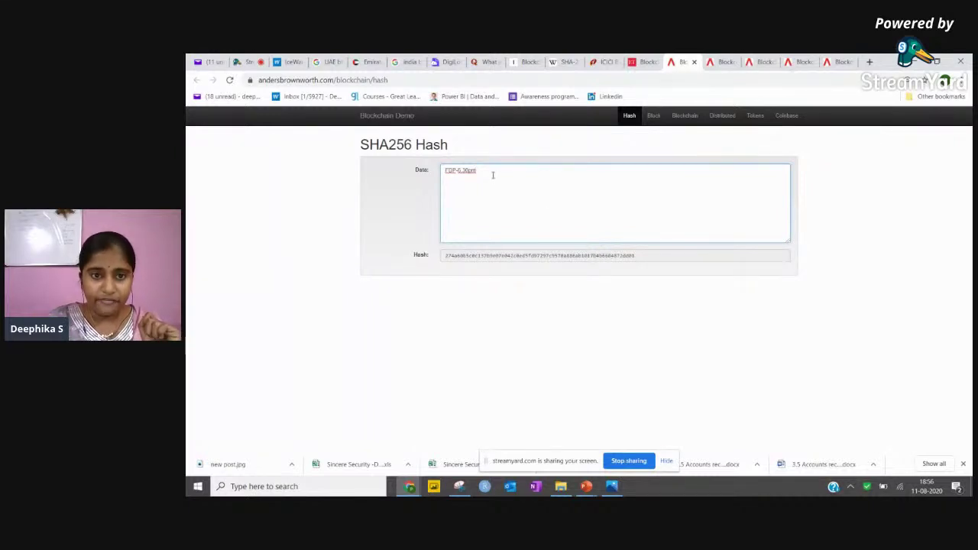
- Delete the FDP-6.30pm data and undo the deletion, twice, to compare the resulting hashes
{"action": "left_click_drag", "start_coordinate": [494, 173], "coordinate": [439, 179]}
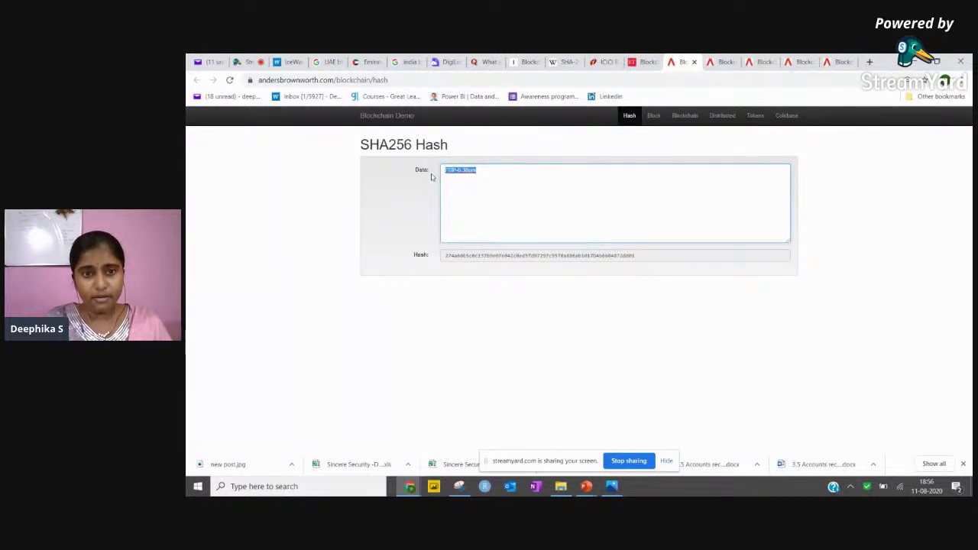
{"action": "key", "text": "BackSpace"}
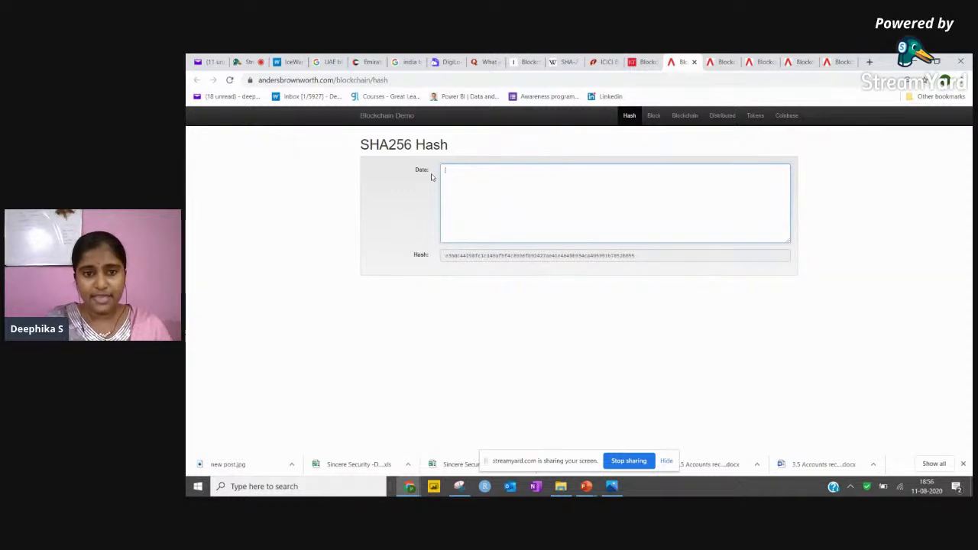
{"action": "key", "text": "ctrl+z"}
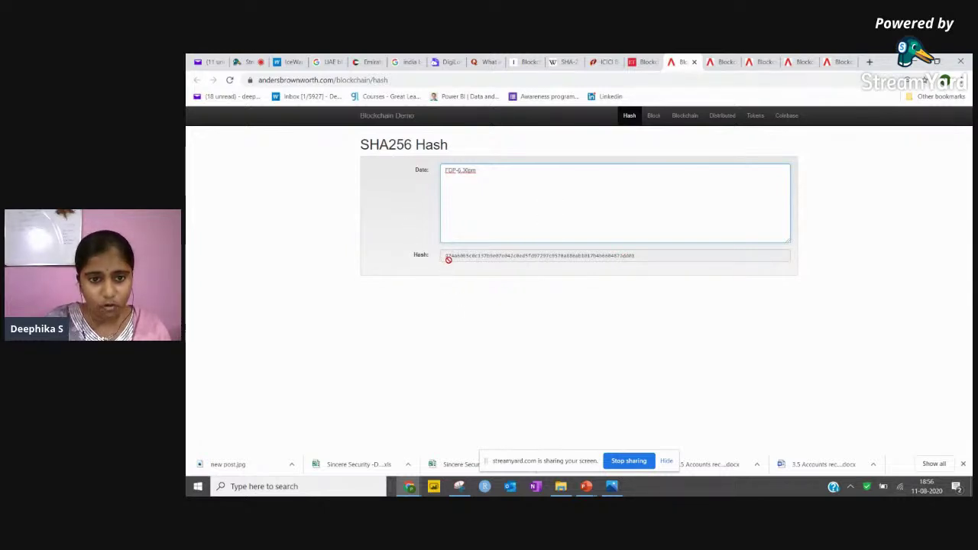
{"action": "left_click_drag", "start_coordinate": [507, 179], "coordinate": [366, 165]}
{"action": "key", "text": "BackSpace"}
{"action": "key", "text": "ctrl+z"}
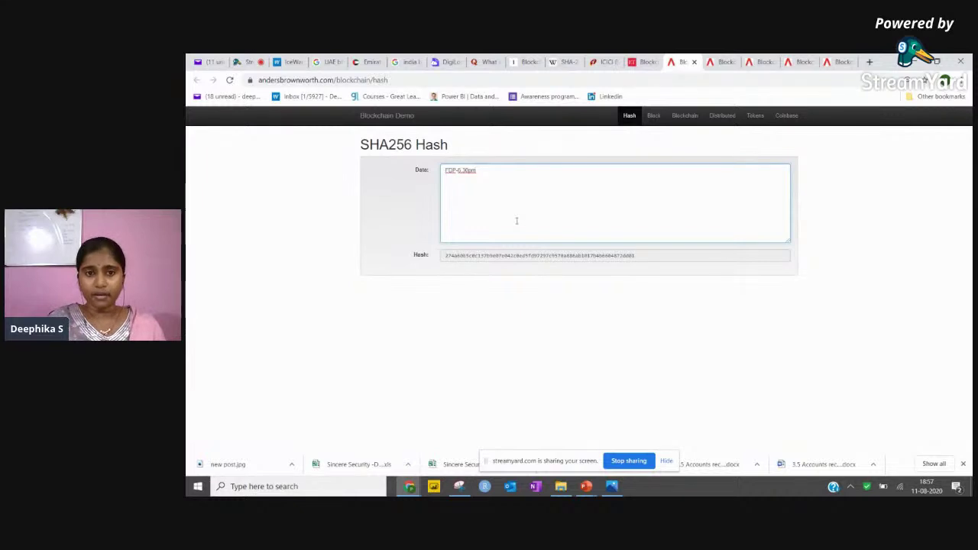
- Erase all the text in the SHA256 Hash data field
{"action": "key", "text": "BackSpace"}
{"action": "key", "text": "BackSpace"}
{"action": "key", "text": "BackSpace"}
{"action": "key", "text": "BackSpace"}
{"action": "key", "text": "BackSpace"}
{"action": "key", "text": "BackSpace"}
{"action": "key", "text": "BackSpace"}
{"action": "key", "text": "BackSpace"}
{"action": "key", "text": "BackSpace"}
{"action": "key", "text": "BackSpace"}
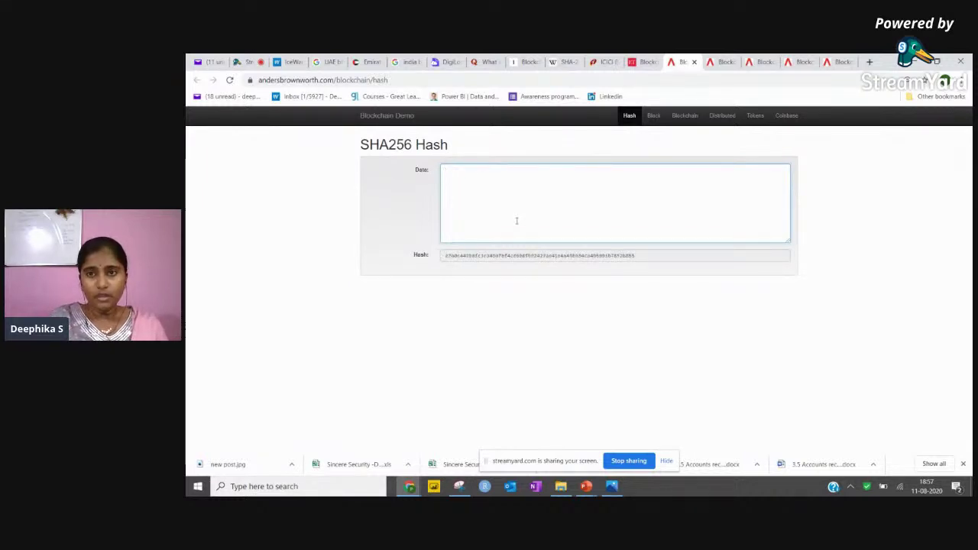
- Go to the Blockchain demo page, replace block 1's data with 123 and mine the block
{"action": "left_click", "coordinate": [723, 62]}
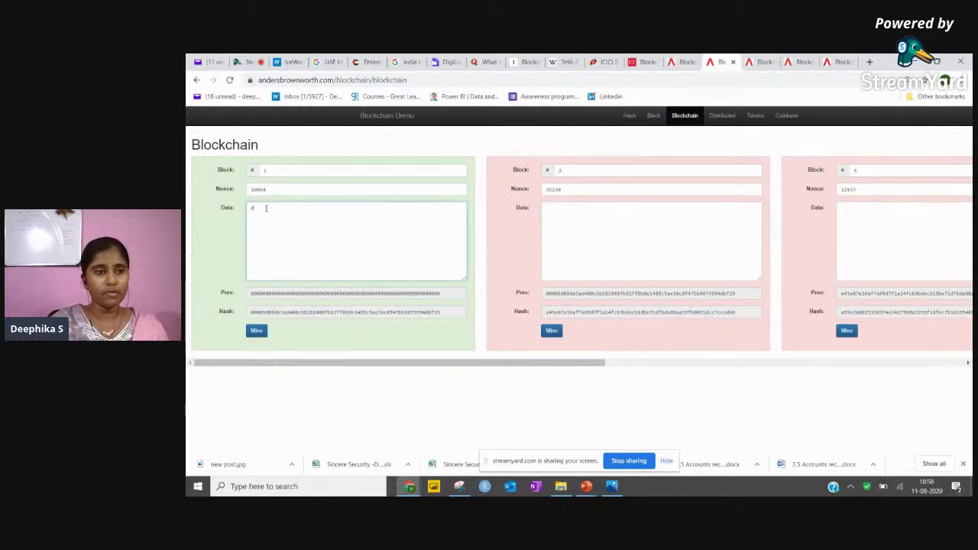
{"action": "key", "text": "BackSpace"}
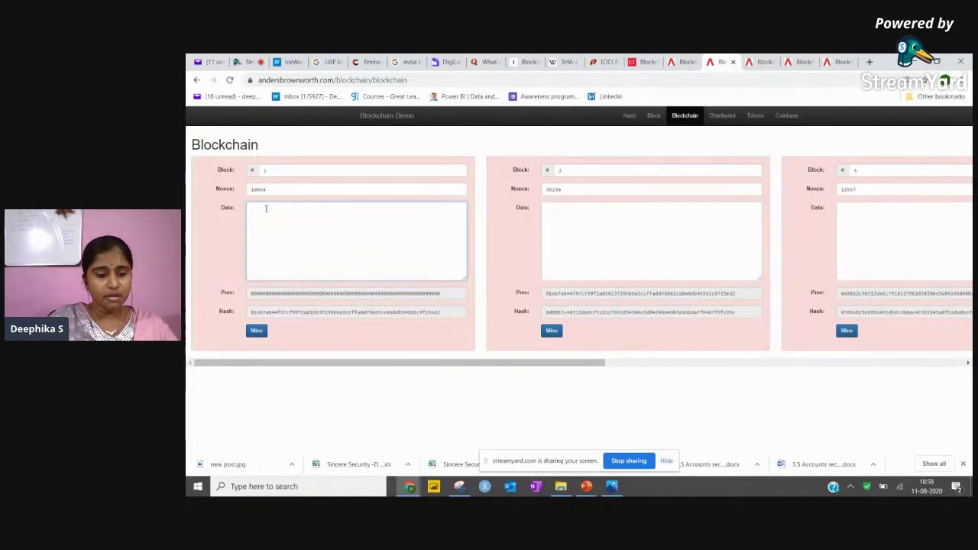
{"action": "type", "text": "123"}
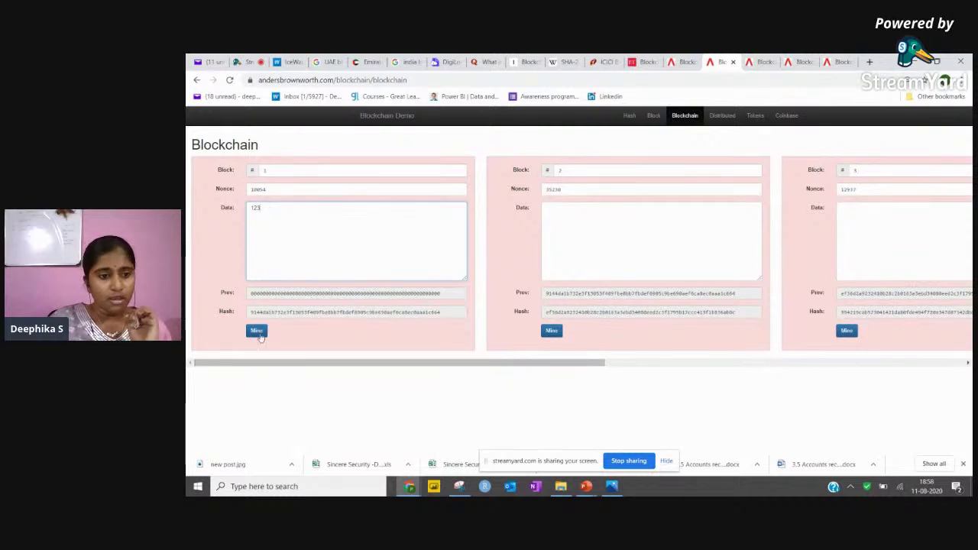
{"action": "left_click", "coordinate": [257, 332]}
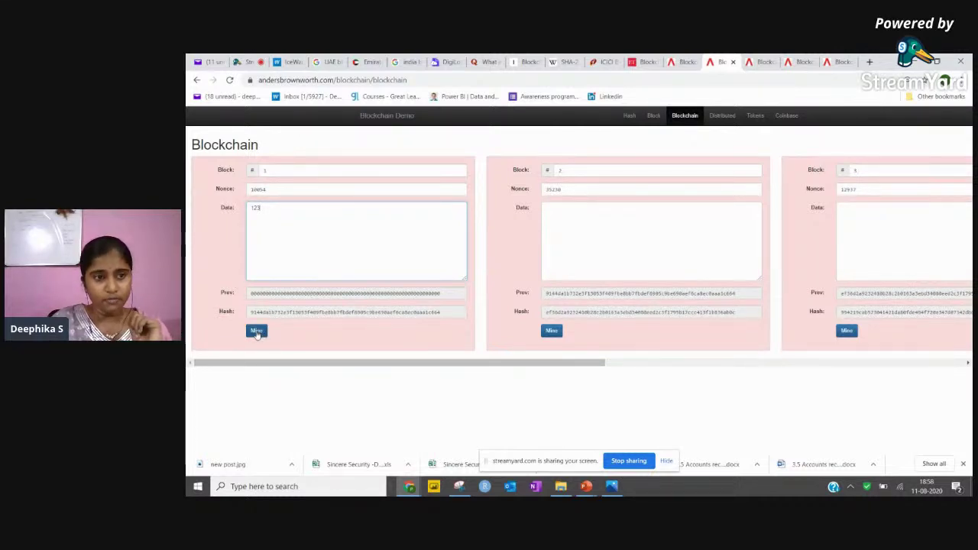
{"action": "left_click", "coordinate": [257, 332]}
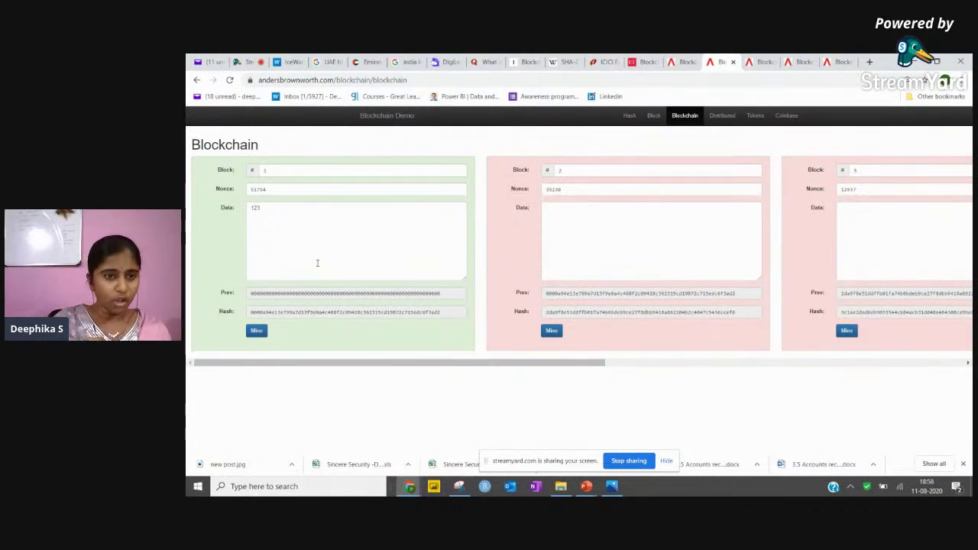
{"action": "left_click", "coordinate": [259, 208]}
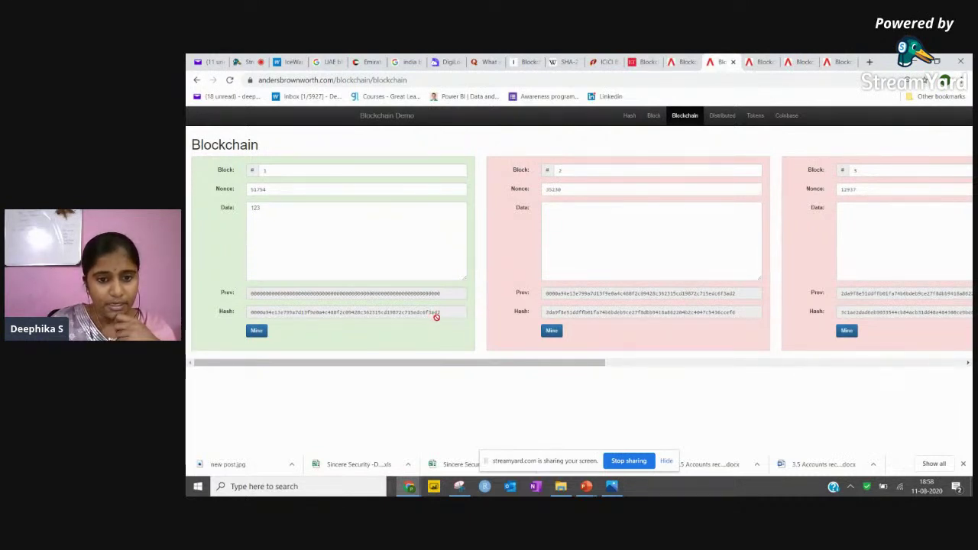
- Enter 456 as the data of block 2 and mine that block
{"action": "left_click", "coordinate": [554, 208]}
{"action": "type", "text": "4"}
{"action": "type", "text": "59"}
{"action": "left_click", "coordinate": [552, 331]}
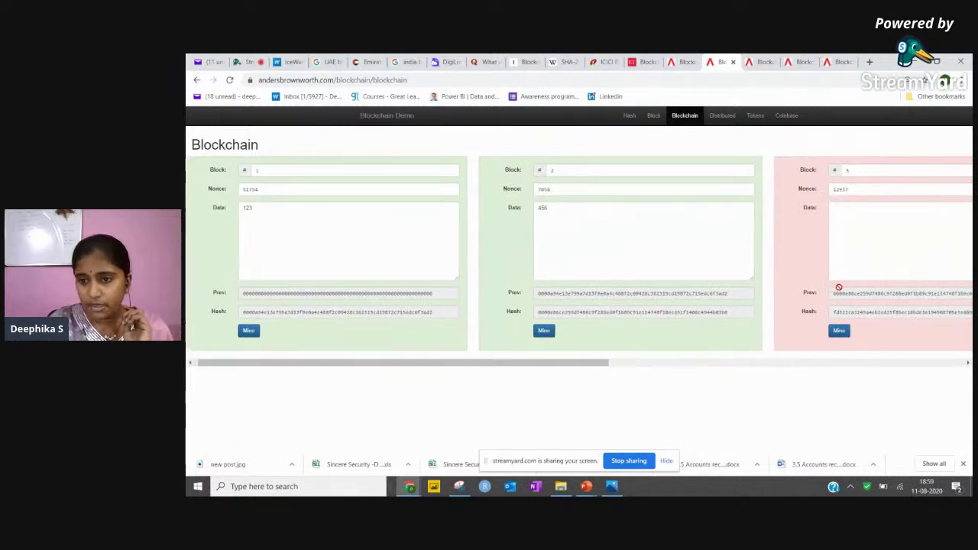
- Enter 10 as the data of block 3 and mine that block
{"action": "scroll", "coordinate": [837, 288], "scroll_direction": "right", "scroll_amount": 3}
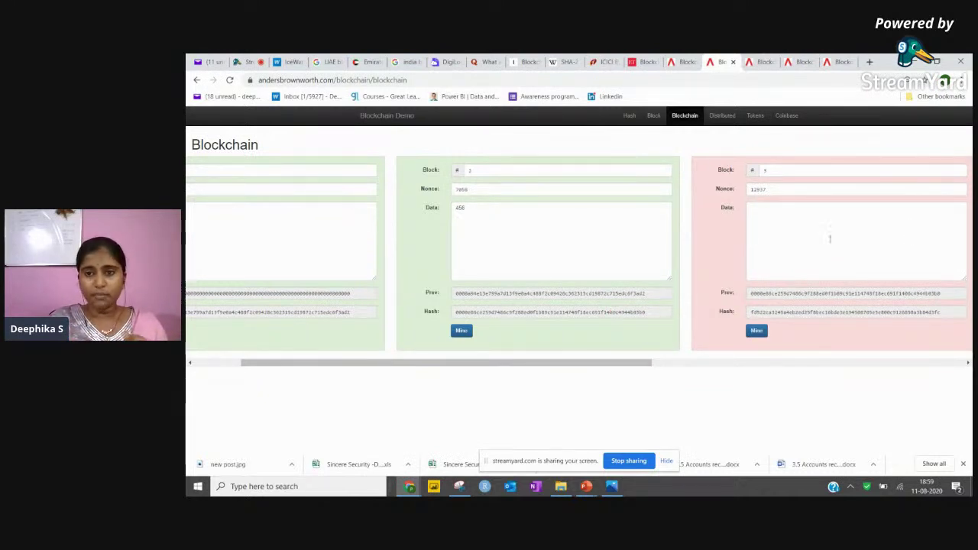
{"action": "left_click", "coordinate": [863, 222]}
{"action": "type", "text": "60"}
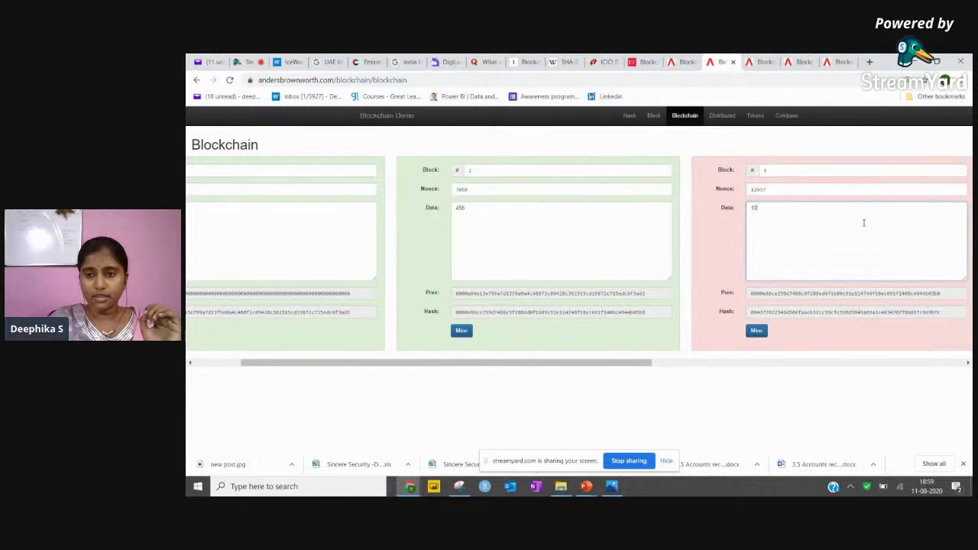
{"action": "left_click", "coordinate": [756, 330]}
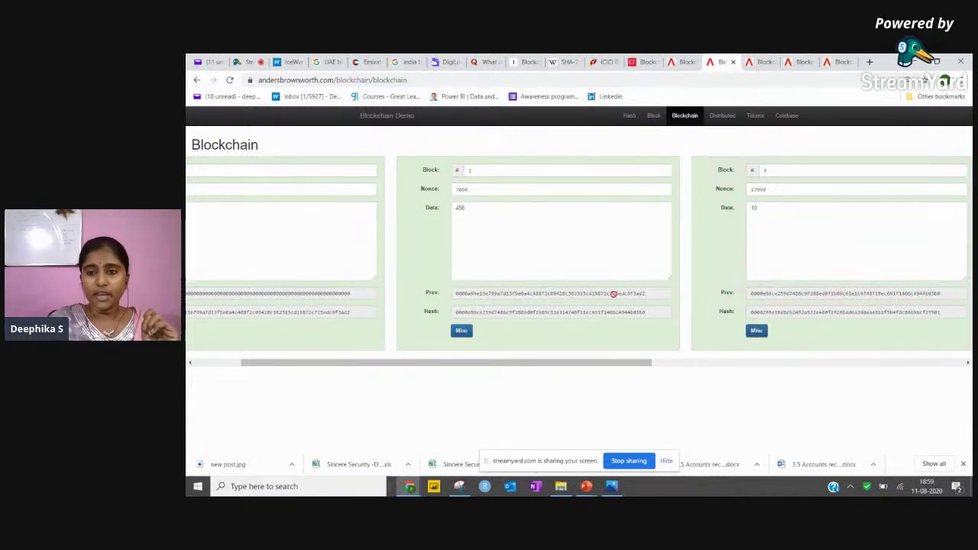
- Shorten block 2's data to 4 and mine the block again
{"action": "left_click", "coordinate": [486, 206]}
{"action": "key", "text": "BackSpace"}
{"action": "key", "text": "BackSpace"}
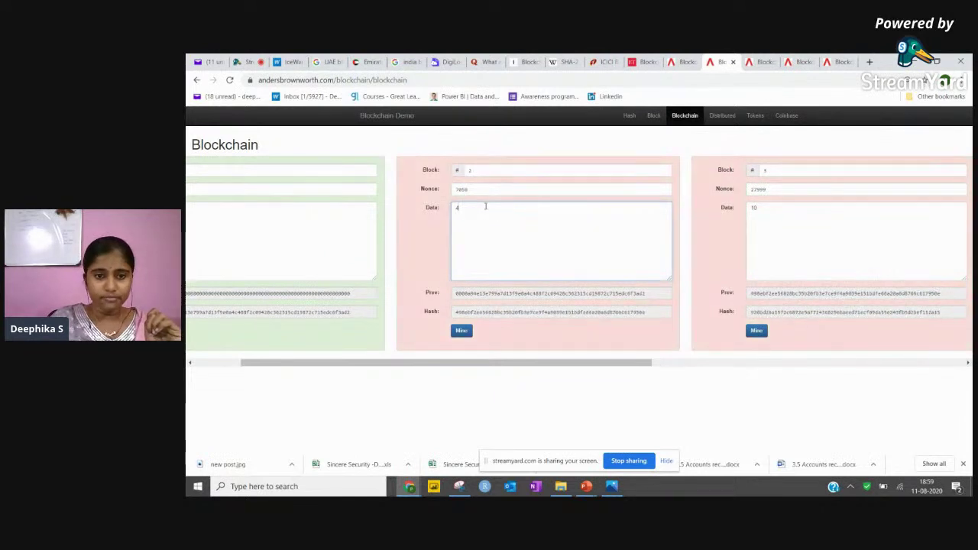
{"action": "left_click", "coordinate": [459, 331]}
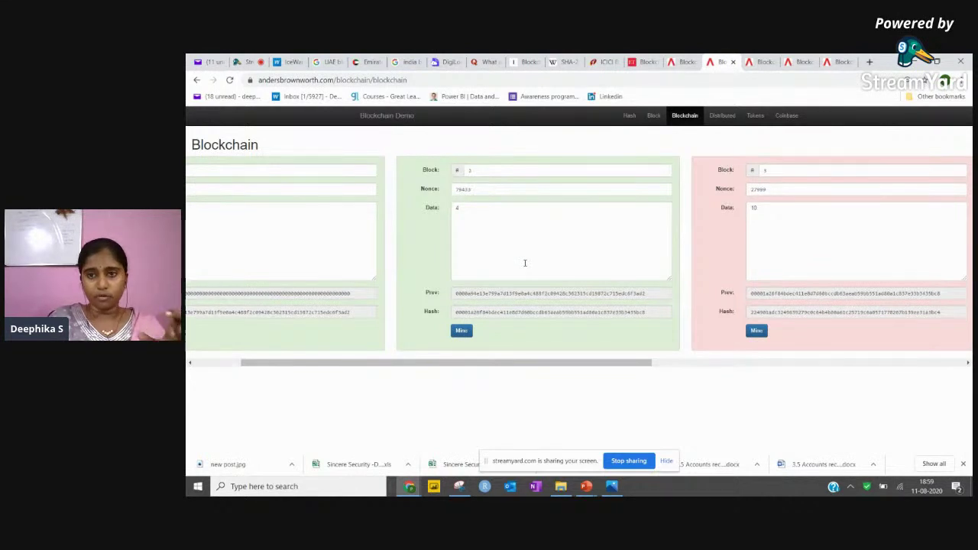
{"action": "scroll", "coordinate": [622, 255], "scroll_direction": "left", "scroll_amount": 3}
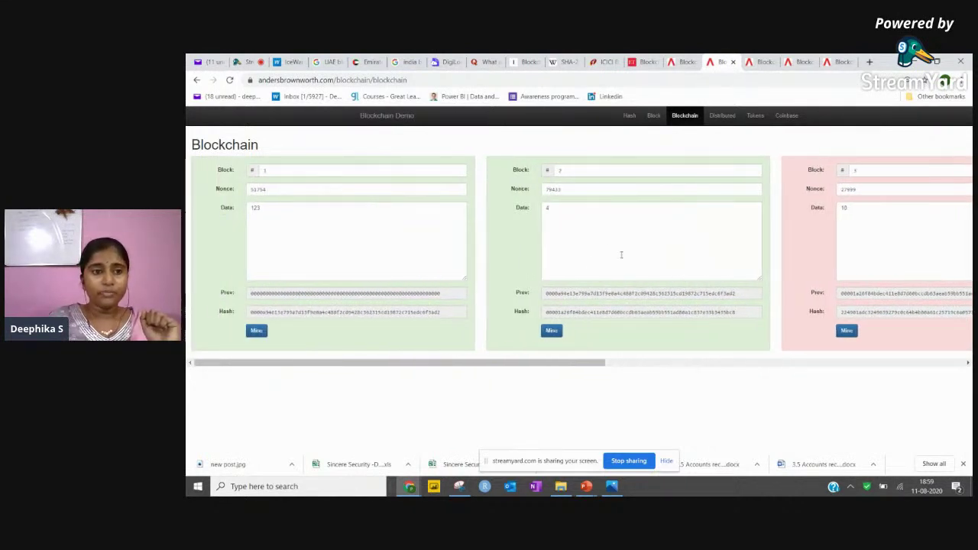
- Open the Distributed Blockchain page and examine the data in Peer A's blocks 1 and 2
{"action": "left_click", "coordinate": [765, 61]}
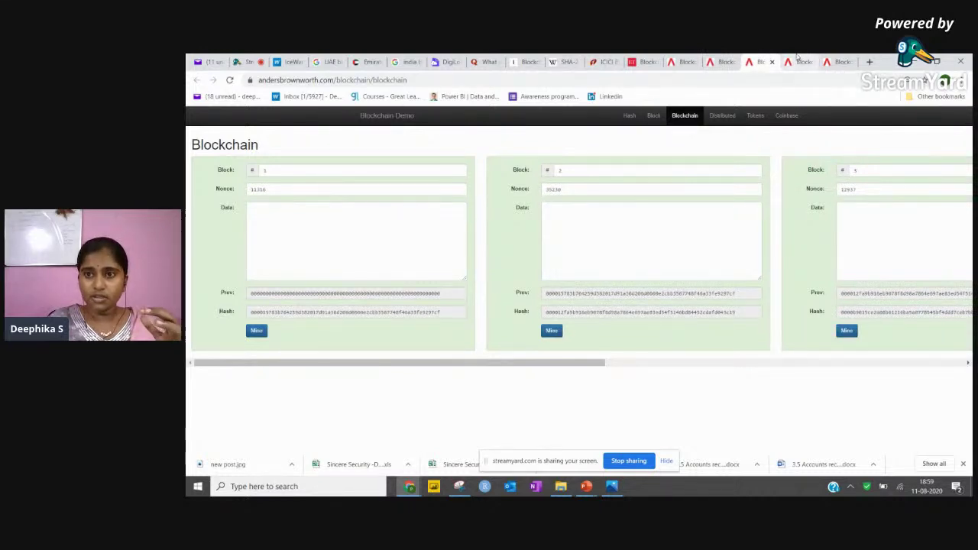
{"action": "left_click", "coordinate": [797, 58]}
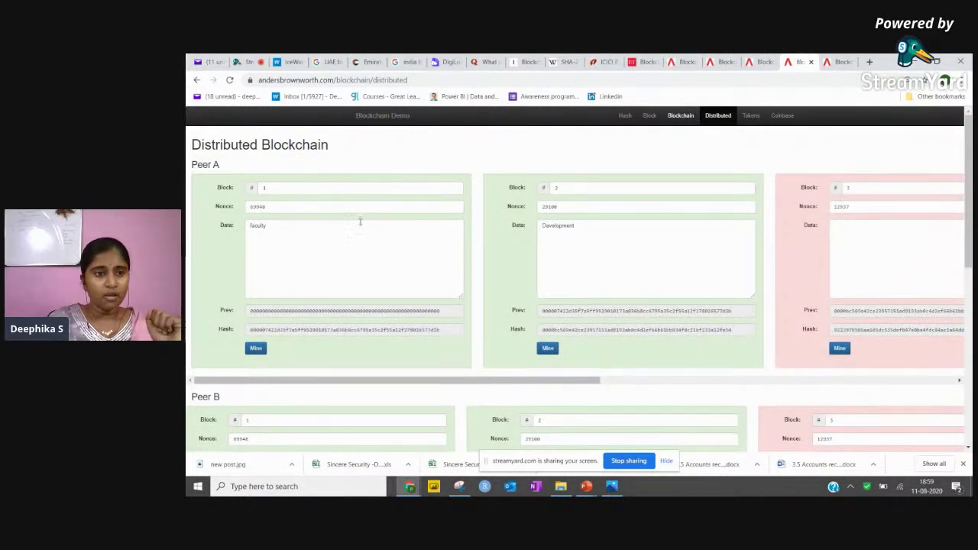
{"action": "left_click_drag", "start_coordinate": [339, 230], "coordinate": [237, 231]}
{"action": "left_click", "coordinate": [328, 234]}
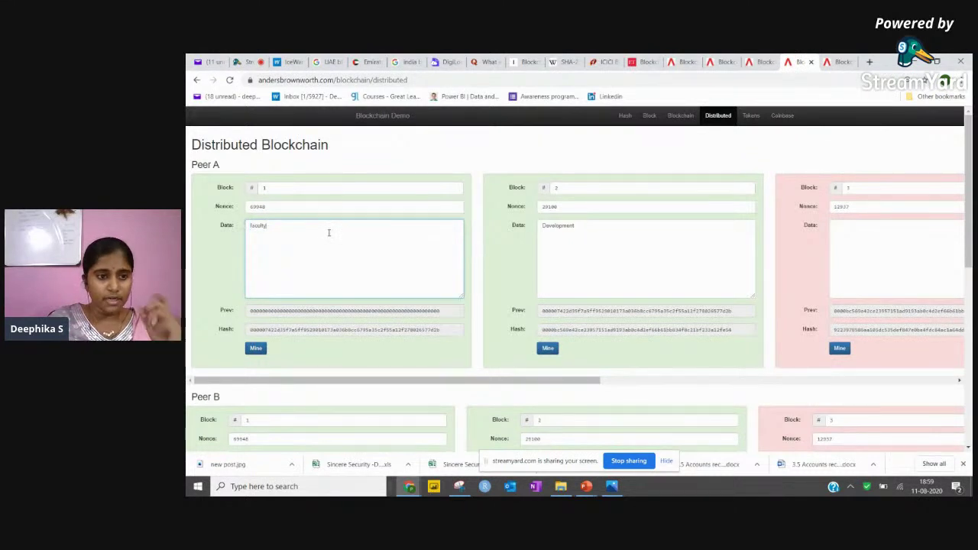
{"action": "left_click", "coordinate": [612, 227]}
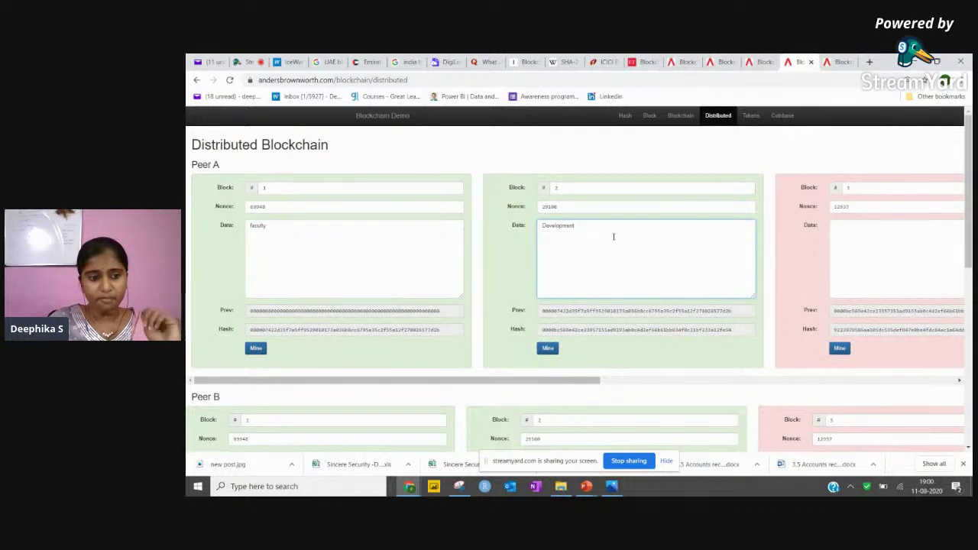
- Enter Prog as the data of Peer A's block 3 and mine that block
{"action": "scroll", "coordinate": [613, 231], "scroll_direction": "down", "scroll_amount": 1}
{"action": "left_click", "coordinate": [870, 201]}
{"action": "type", "text": "Prog"}
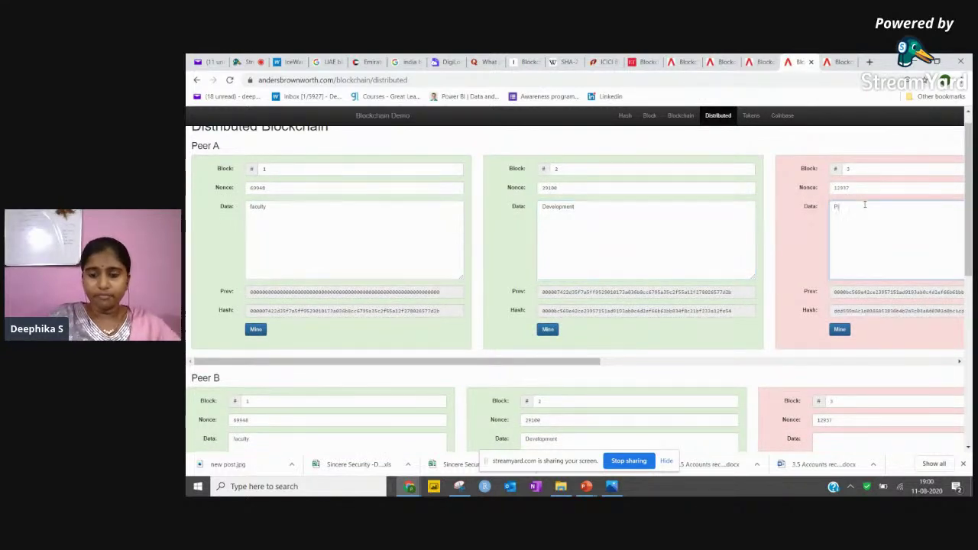
{"action": "left_click", "coordinate": [839, 330]}
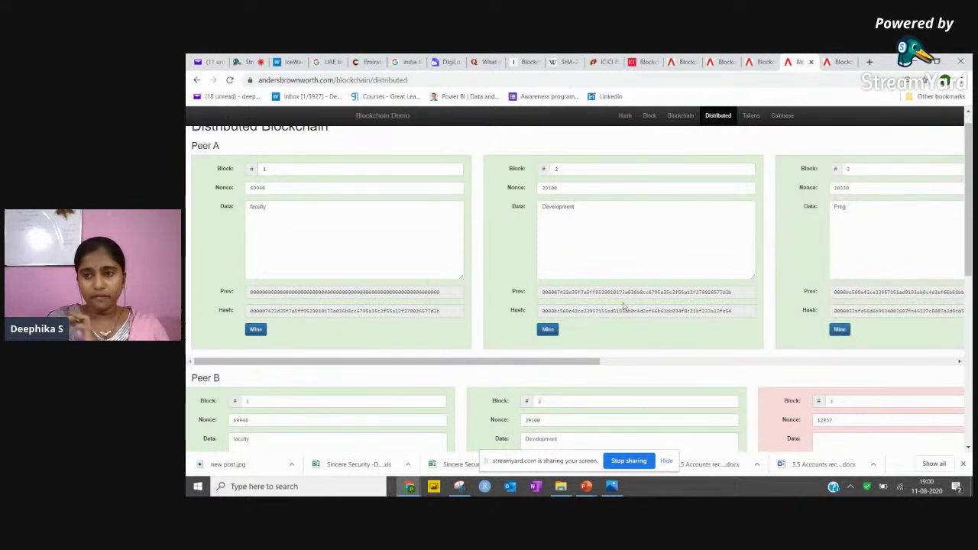
{"action": "scroll", "coordinate": [829, 297], "scroll_direction": "right", "scroll_amount": 3}
{"action": "scroll", "coordinate": [780, 282], "scroll_direction": "left", "scroll_amount": 3}
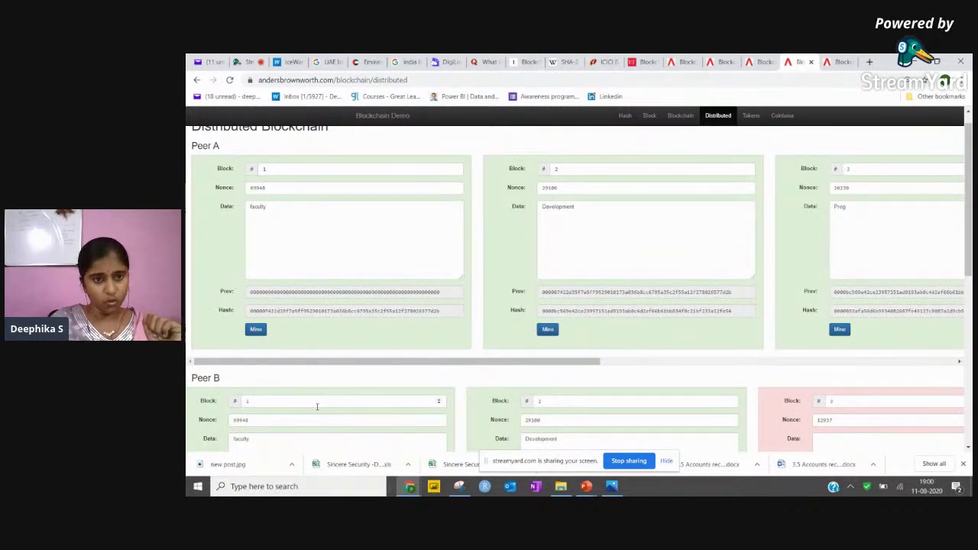
- Delete the data from Peer B's block 1 to tamper with that peer's chain
{"action": "scroll", "coordinate": [317, 407], "scroll_direction": "down", "scroll_amount": 1}
{"action": "double_click", "coordinate": [260, 376]}
{"action": "key", "text": "BackSpace"}
{"action": "scroll", "coordinate": [299, 298], "scroll_direction": "up", "scroll_amount": 1}
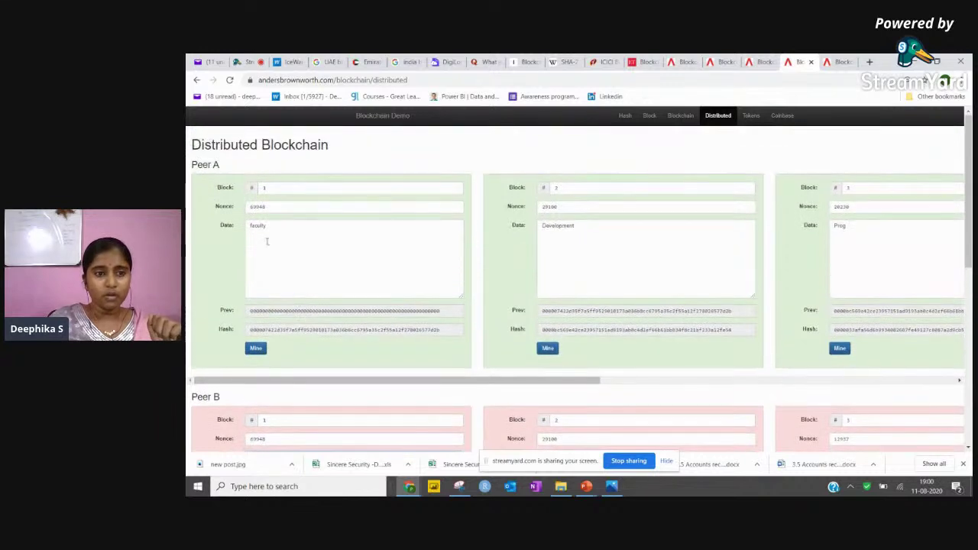
- Re-enter faculty as the data of Peer B's block 1, matching Peer A, and mine the block
{"action": "left_click", "coordinate": [265, 226]}
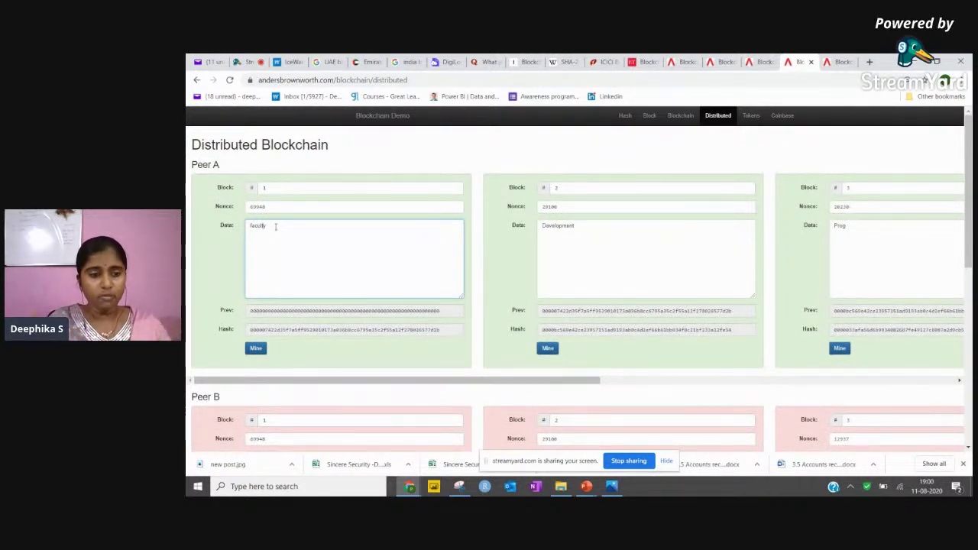
{"action": "scroll", "coordinate": [283, 337], "scroll_direction": "down", "scroll_amount": 2}
{"action": "left_click", "coordinate": [282, 350]}
{"action": "type", "text": "fa"}
{"action": "key", "text": "BackSpace"}
{"action": "key", "text": "BackSpace"}
{"action": "scroll", "coordinate": [282, 350], "scroll_direction": "up", "scroll_amount": 2}
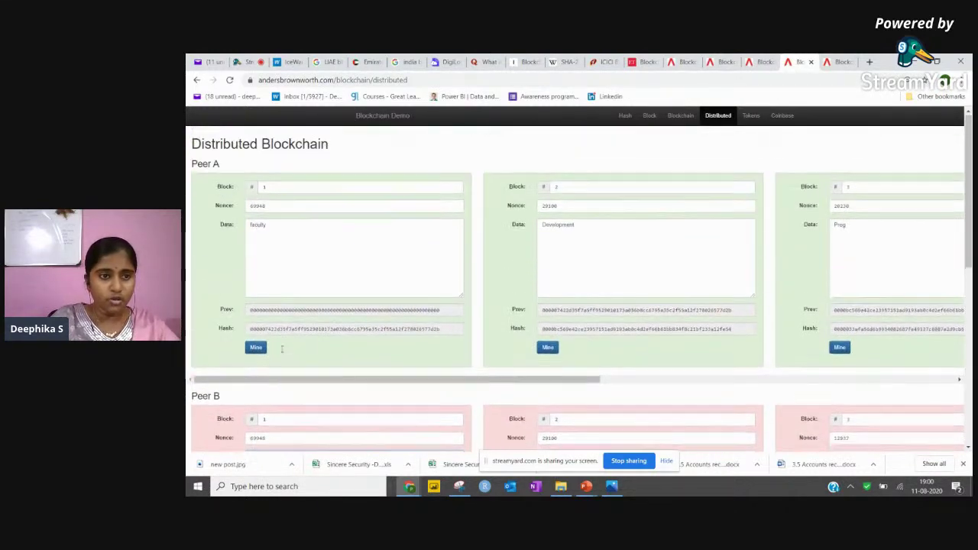
{"action": "scroll", "coordinate": [281, 349], "scroll_direction": "down", "scroll_amount": 2}
{"action": "type", "text": "faculty"}
{"action": "scroll", "coordinate": [280, 346], "scroll_direction": "down", "scroll_amount": 1}
{"action": "left_click", "coordinate": [256, 390]}
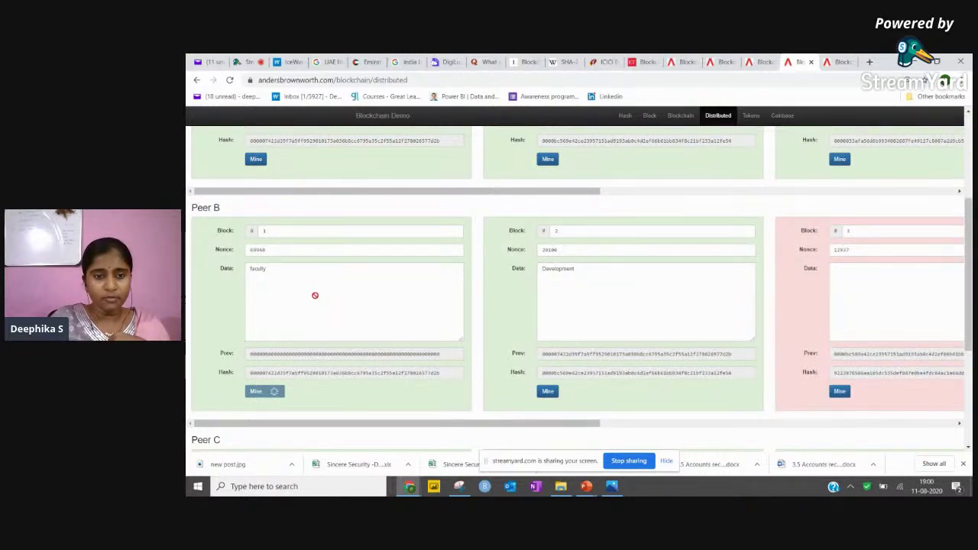
- Compare the block hashes of Peer A with those of Peer B
{"action": "scroll", "coordinate": [316, 296], "scroll_direction": "up", "scroll_amount": 3}
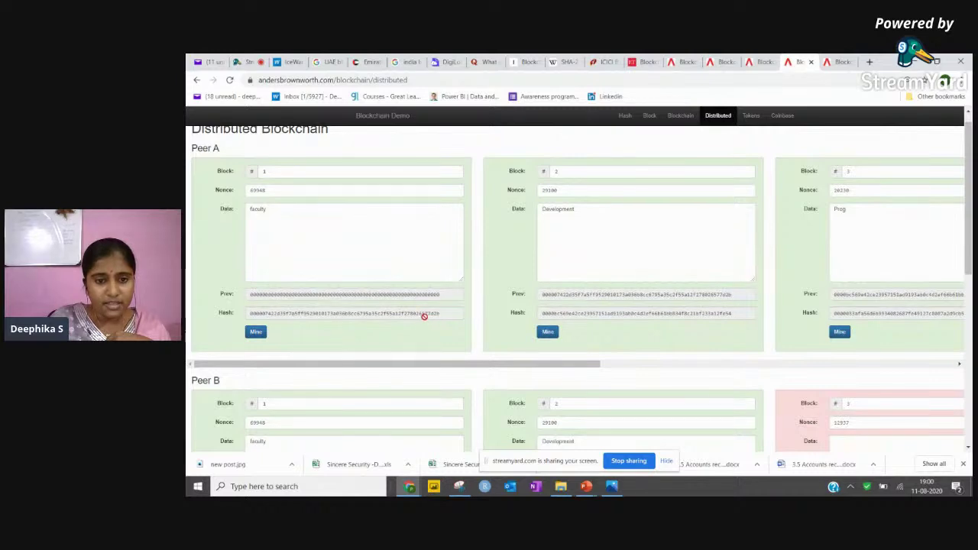
{"action": "scroll", "coordinate": [423, 353], "scroll_direction": "down", "scroll_amount": 3}
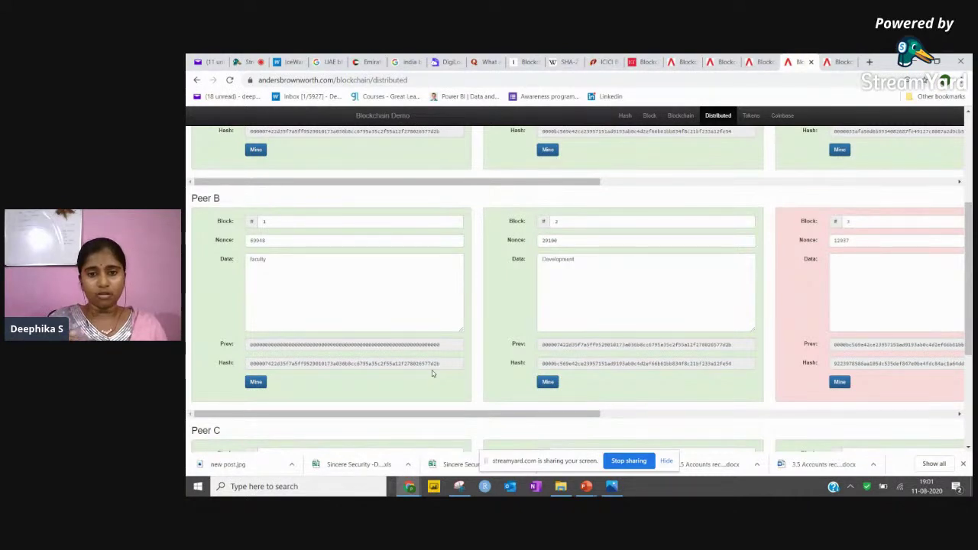
{"action": "scroll", "coordinate": [431, 373], "scroll_direction": "up", "scroll_amount": 3}
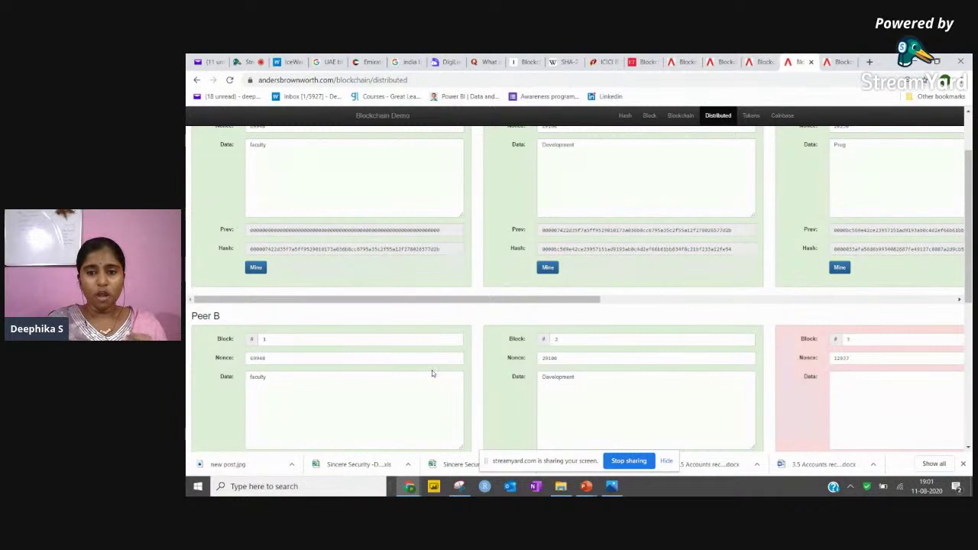
{"action": "scroll", "coordinate": [432, 374], "scroll_direction": "up", "scroll_amount": 2}
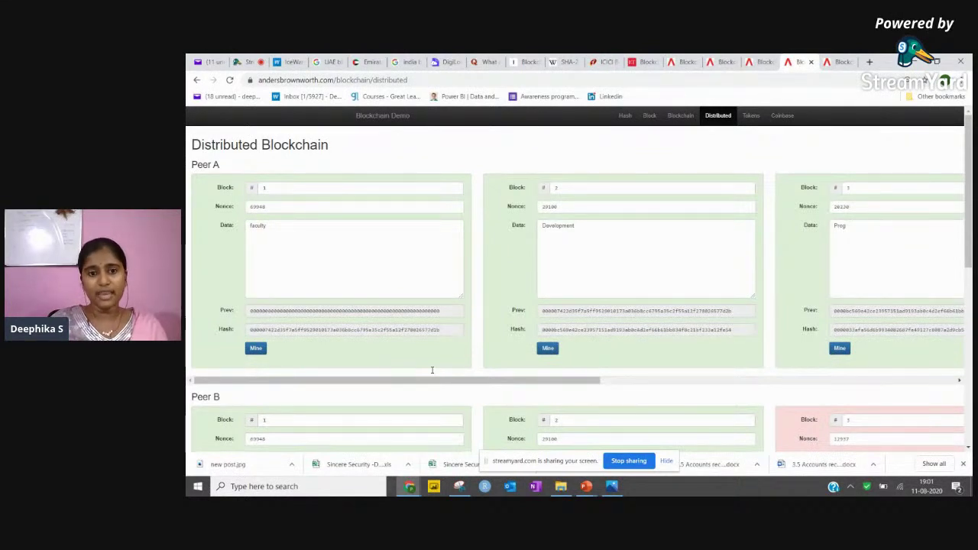
- Switch to the blockchain presentation in PowerPoint
{"action": "key", "text": "alt+Tab"}
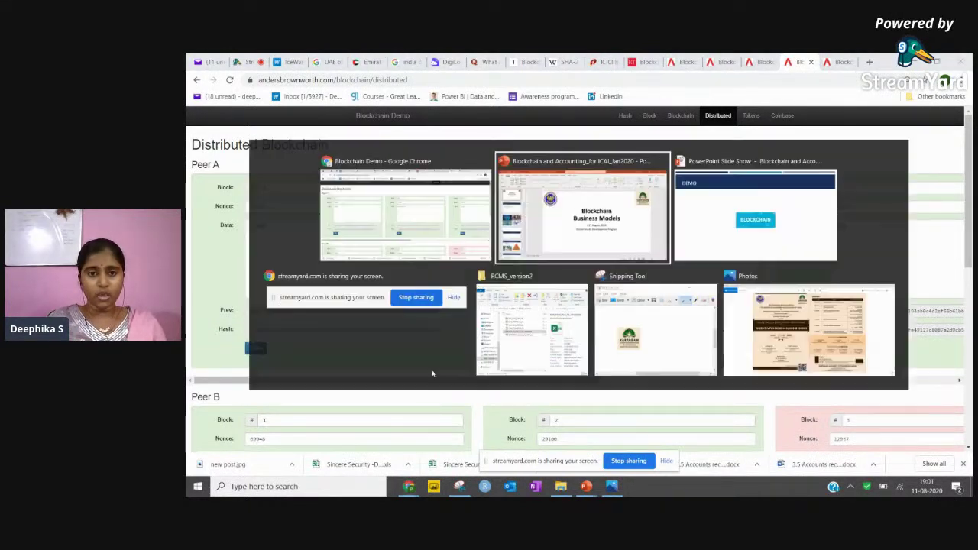